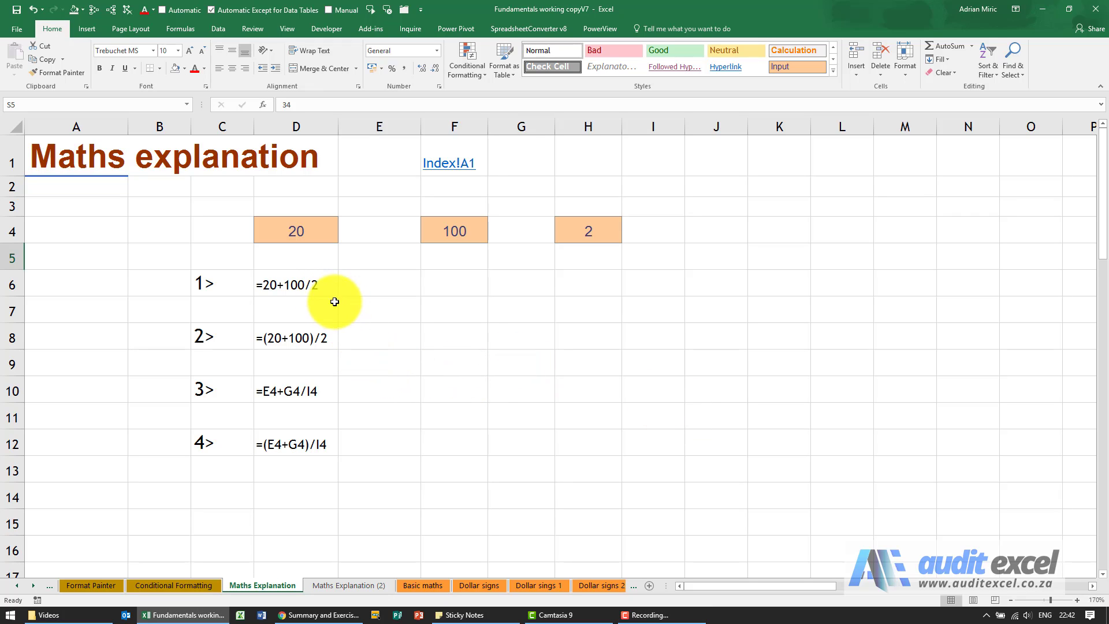
- Type the answers 60 in E6 and 70 in F6 beside the first example
click(320, 286)
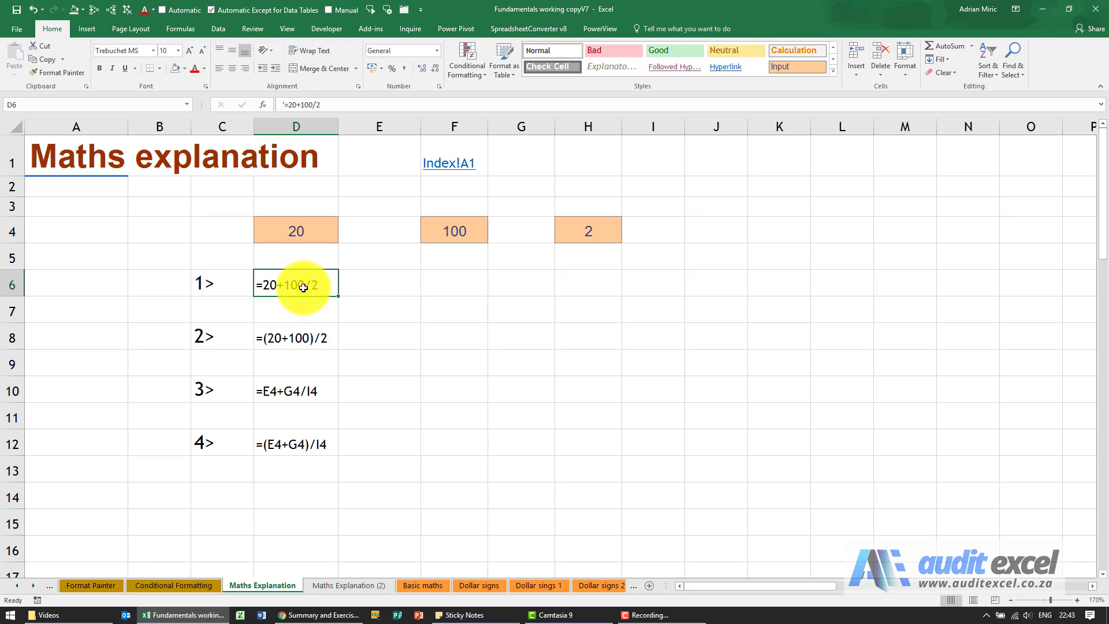
click(386, 286)
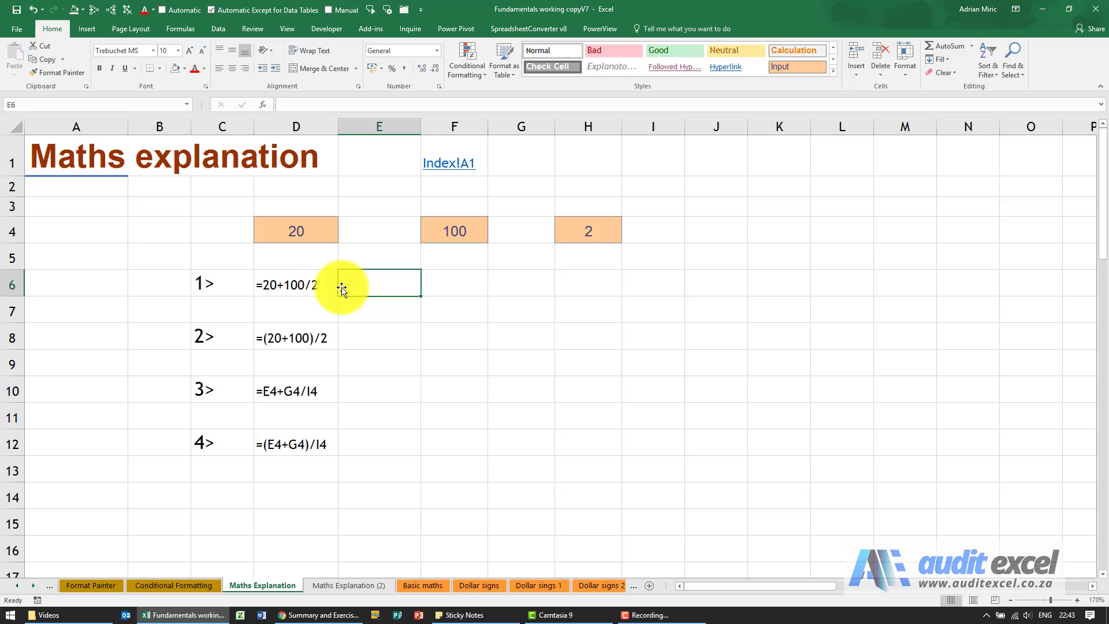
text(60)
key(Return)
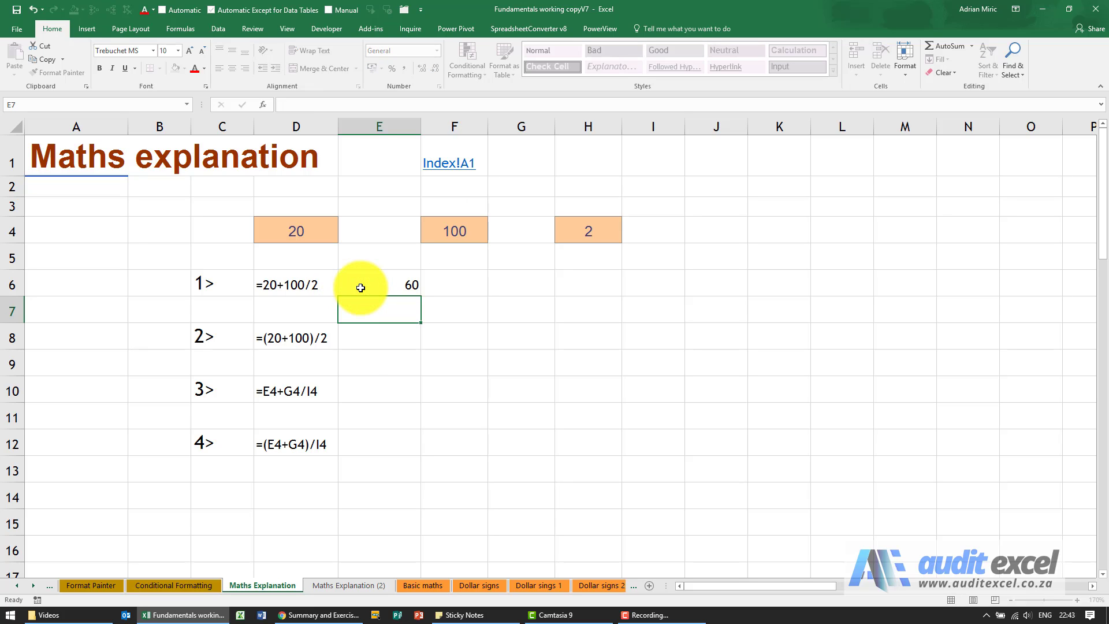
click(360, 288)
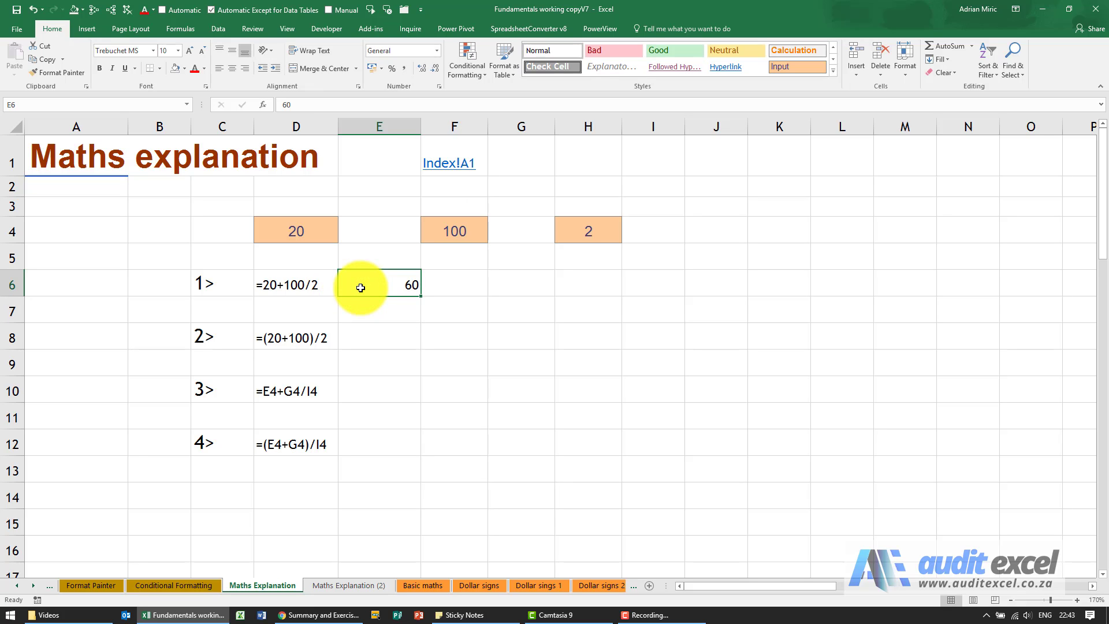
key(Right)
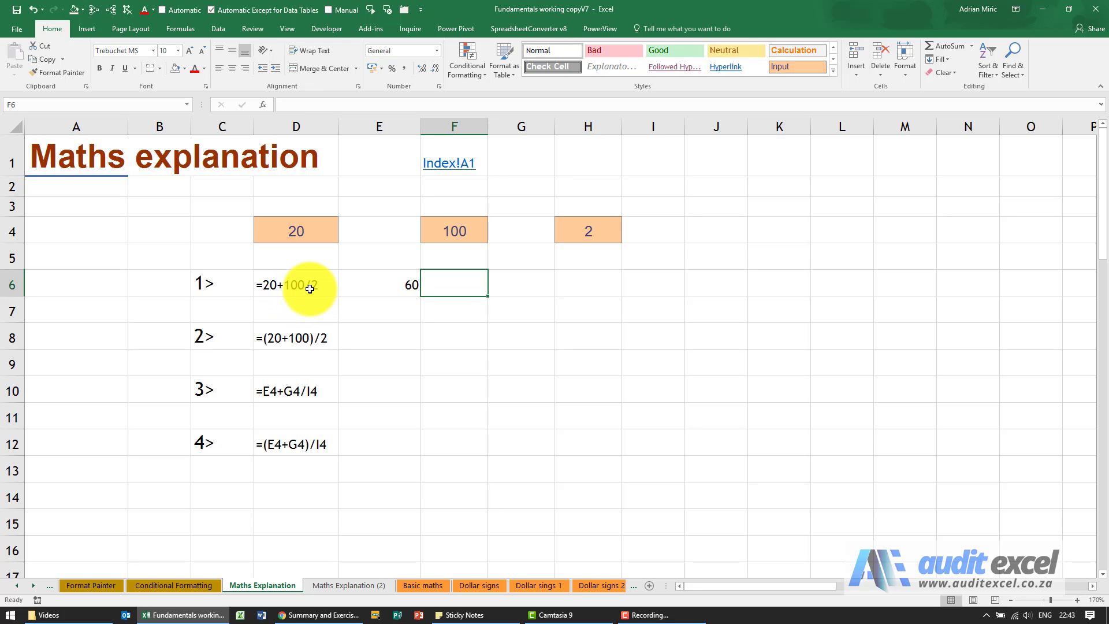
click(443, 288)
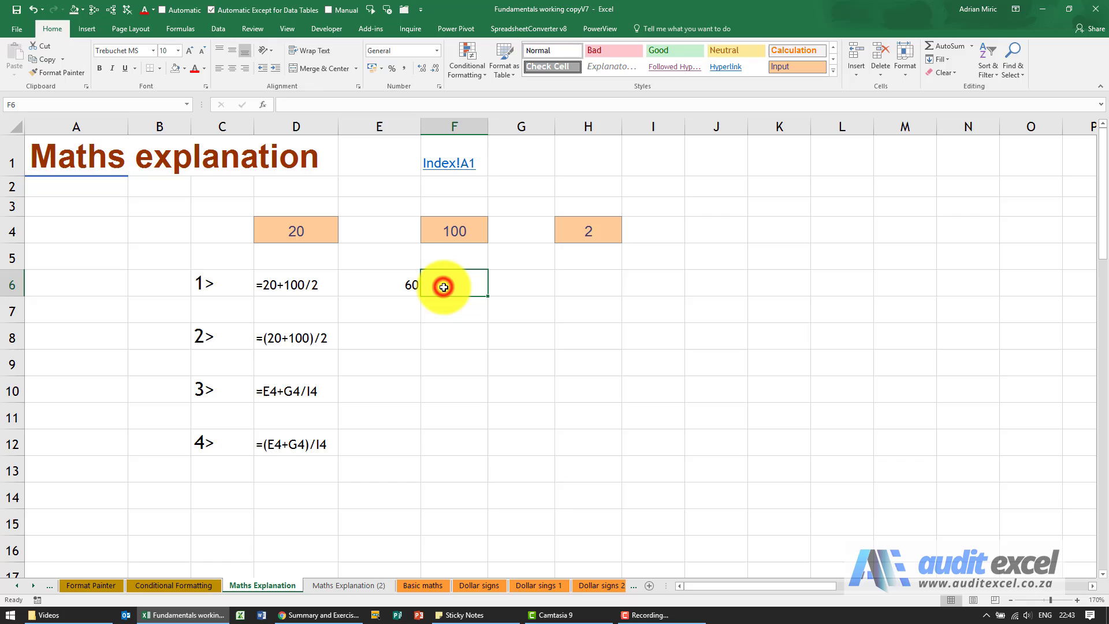
text(70)
key(Return)
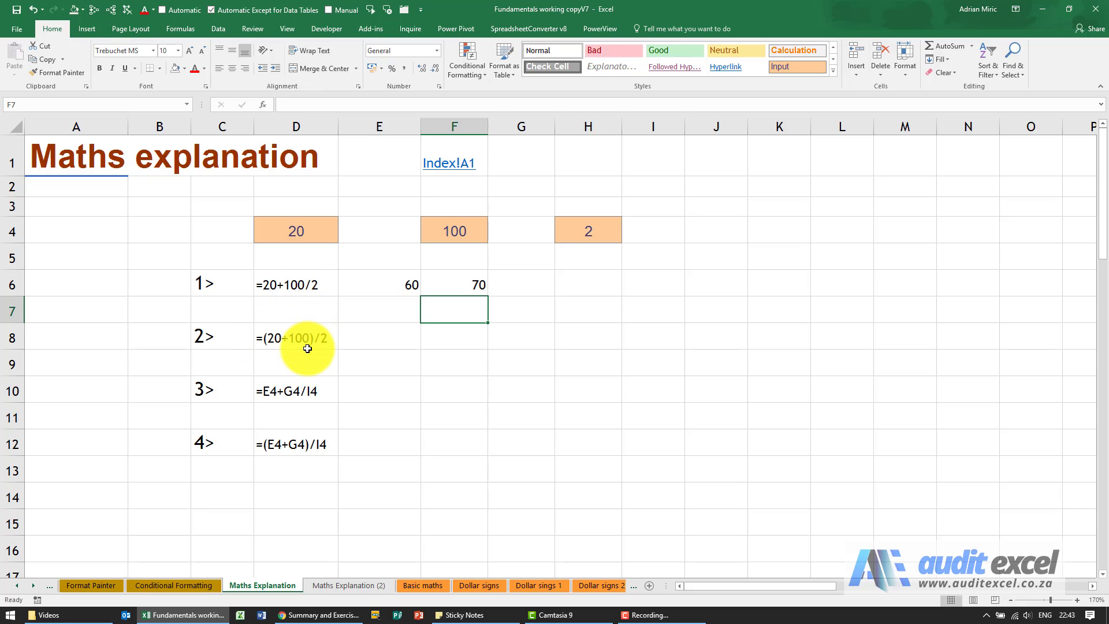
- Enter the formula =(20+100)/2 in E8 beside the bracketed example, giving 60
click(398, 338)
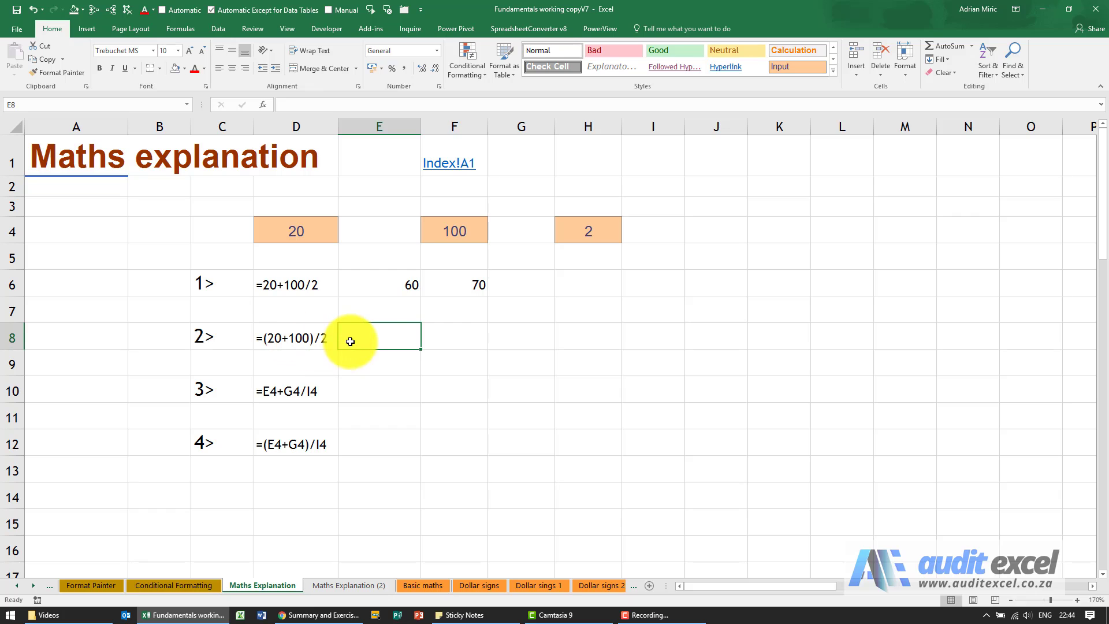
text(=(20+100)/2)
key(Return)
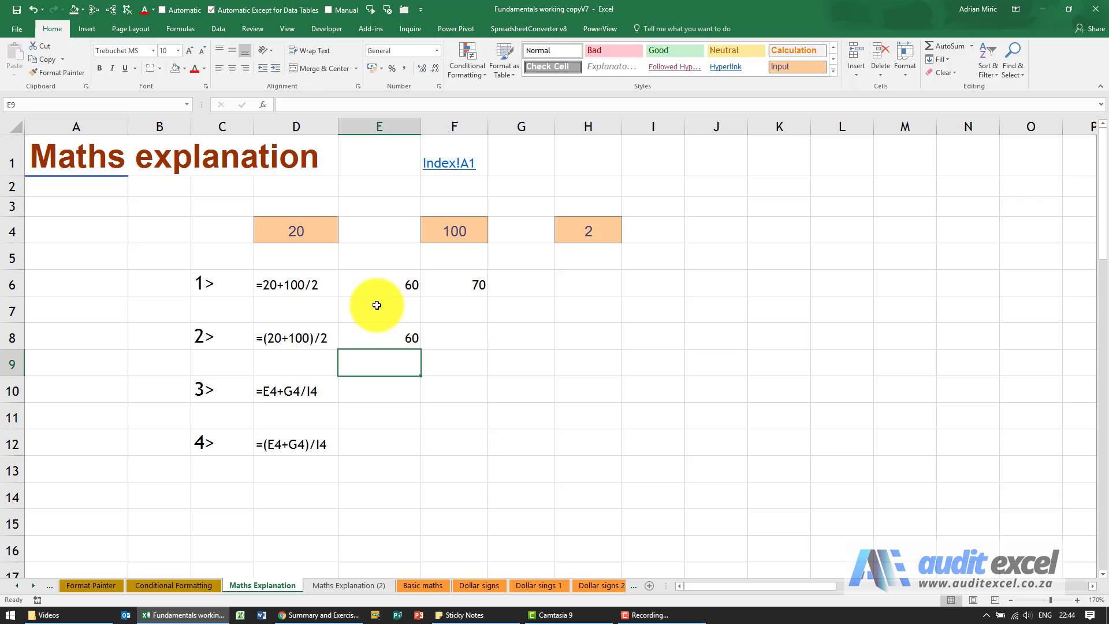
- Clear the typed answers in E6:F8 and enter =20+100/2 in E6, giving 70
drag(378, 292, 454, 337)
key(Delete)
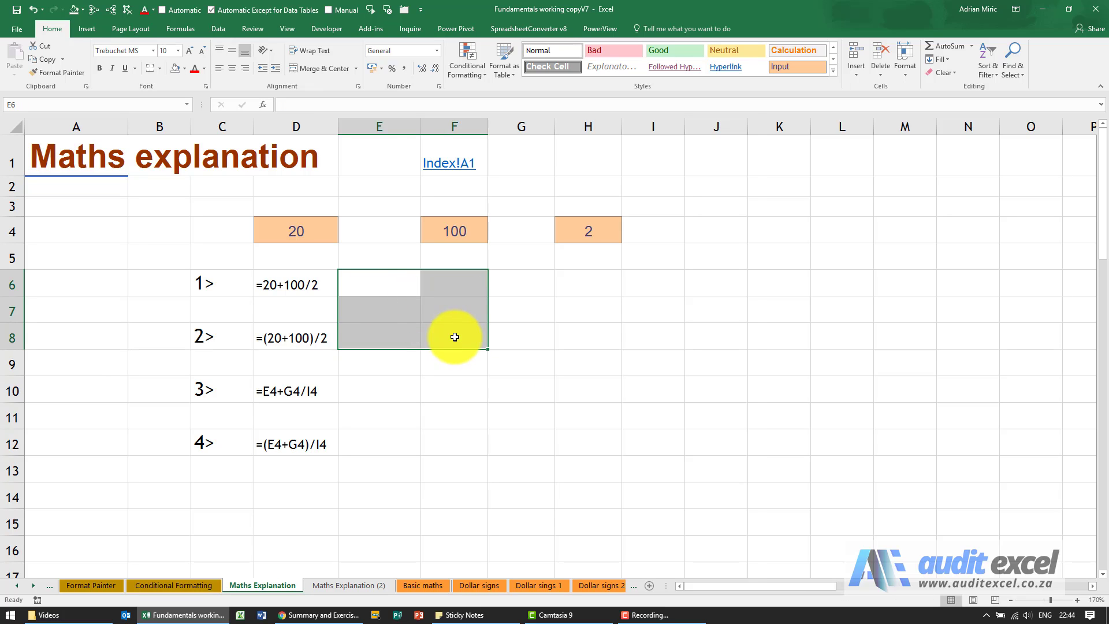
click(375, 292)
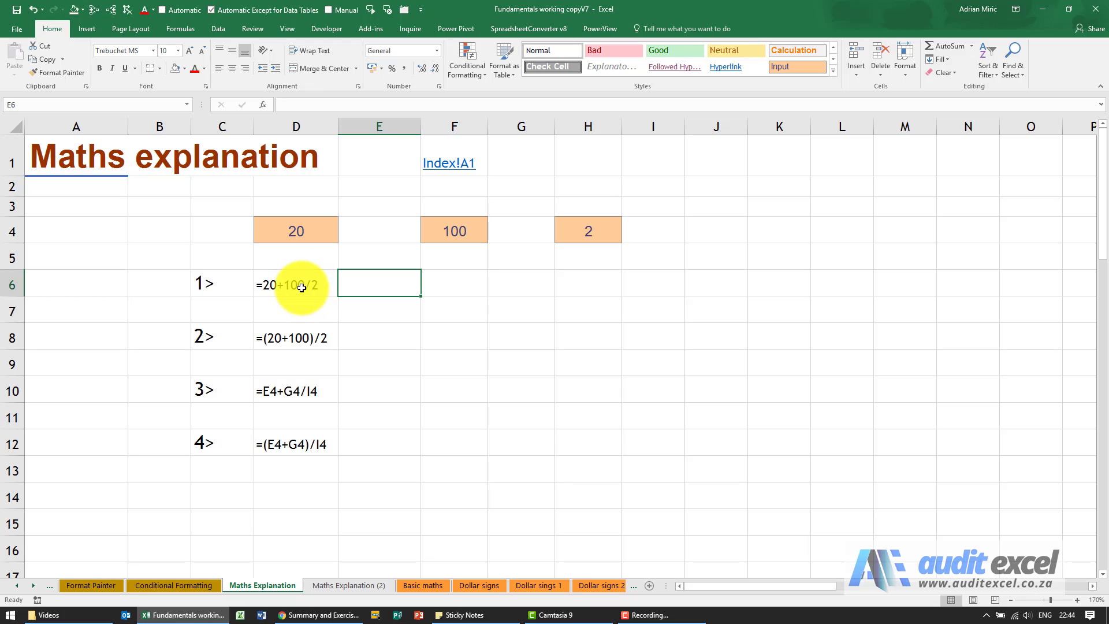
click(360, 286)
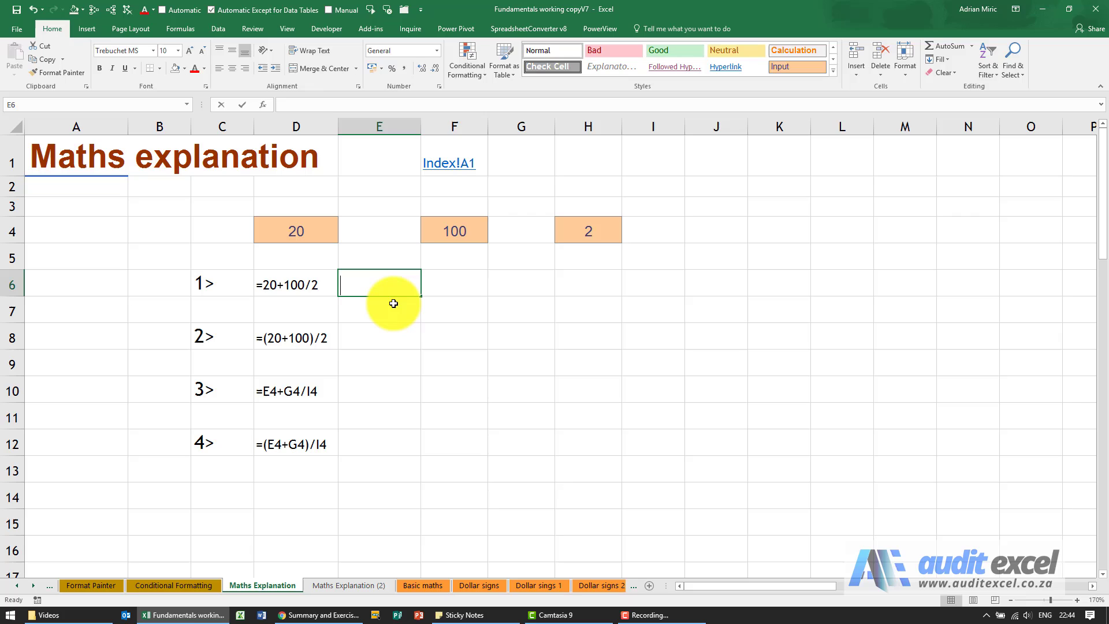
text(=)
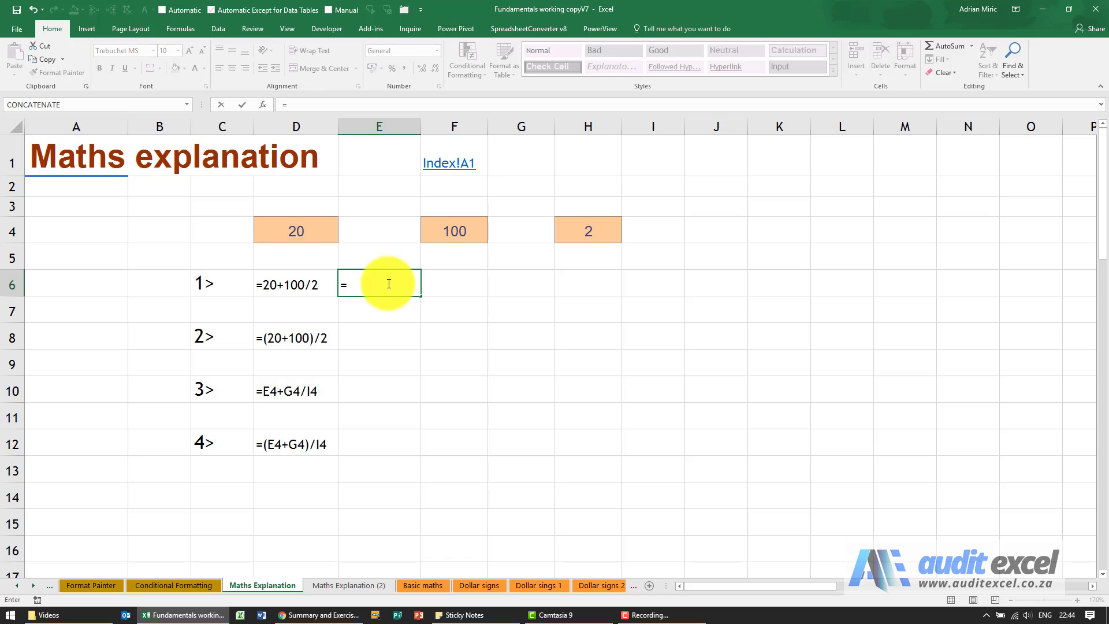
text(20+100/2)
key(Return)
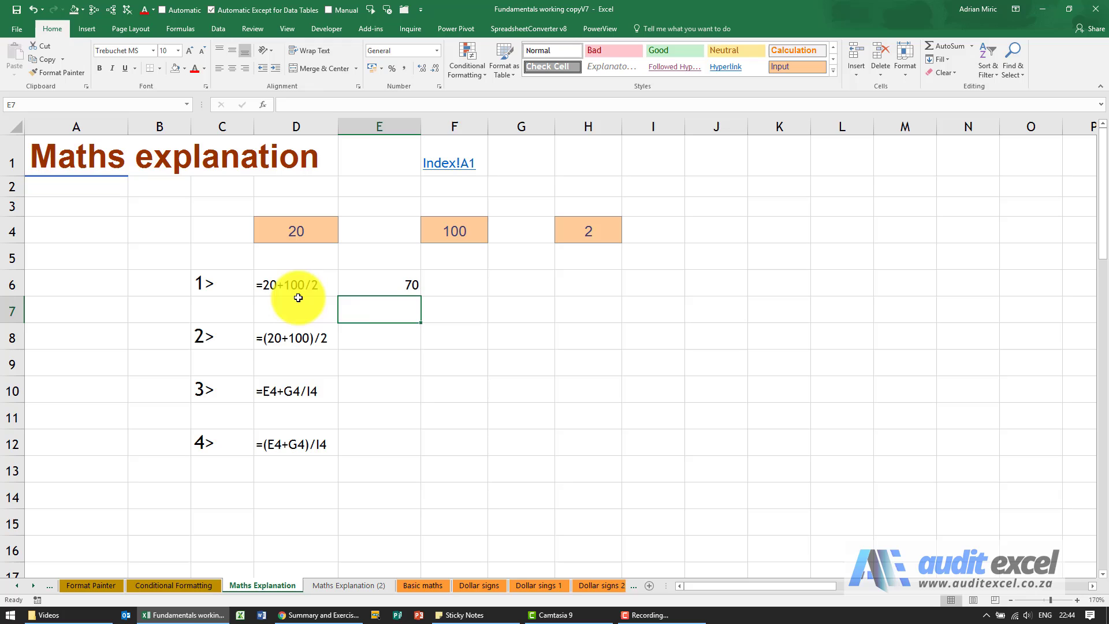
- Enter the live formula =(20+100)/2 in E8 so it calculates 60
click(369, 337)
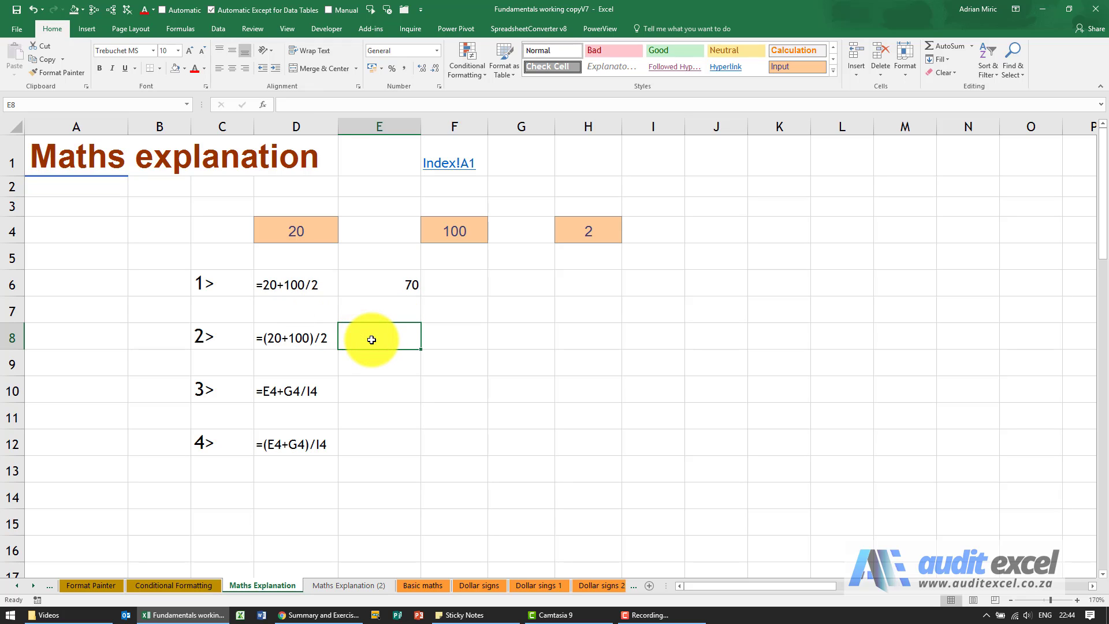
text(=(20+100)/2)
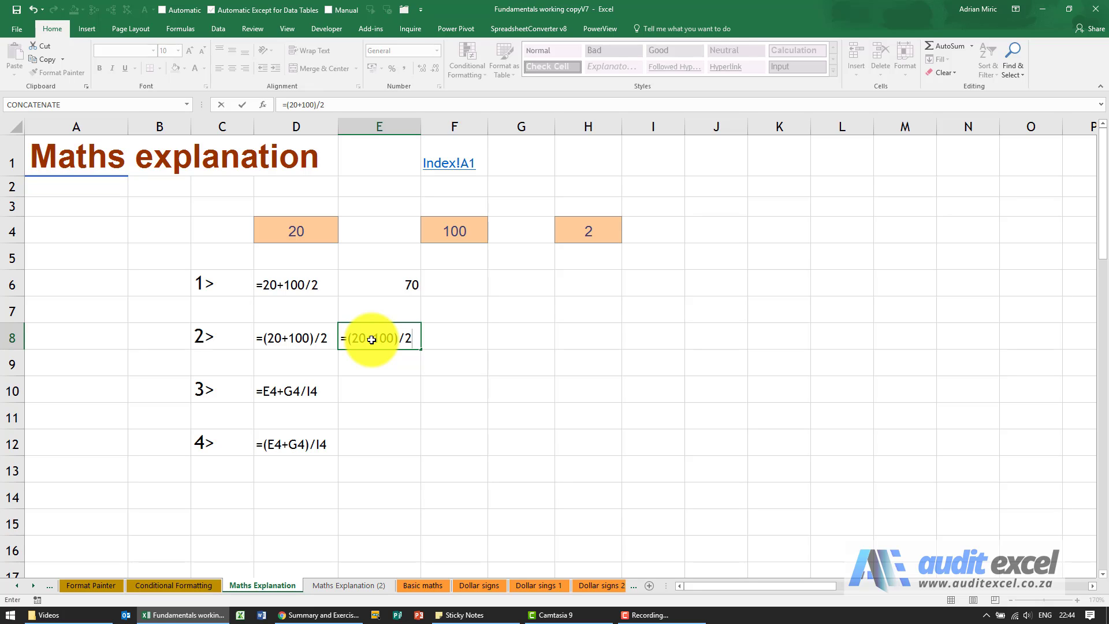
key(Return)
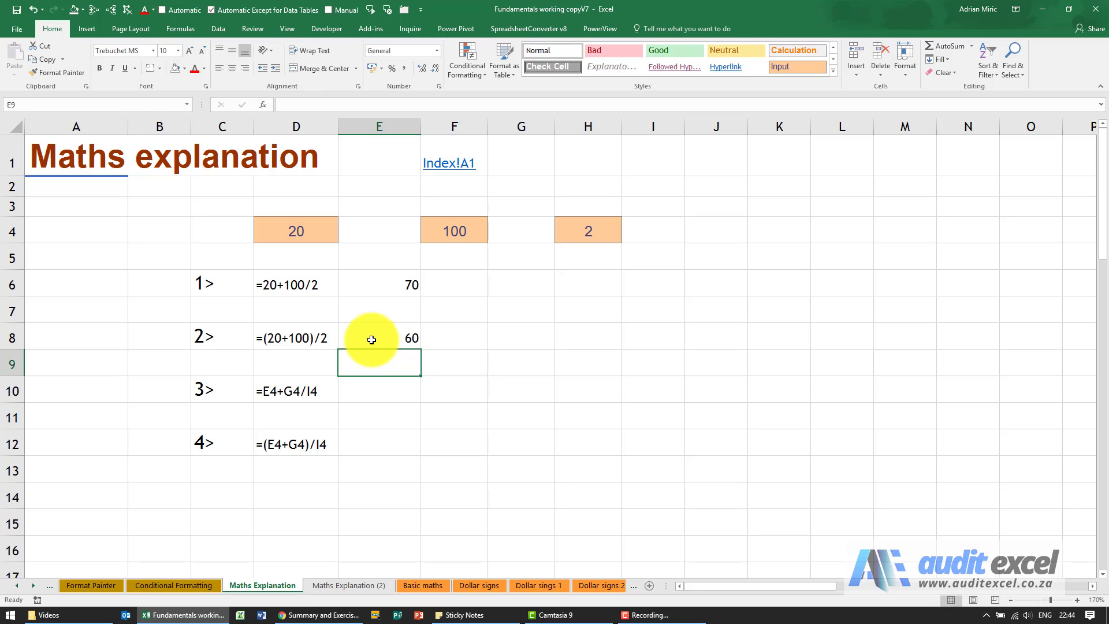
click(372, 340)
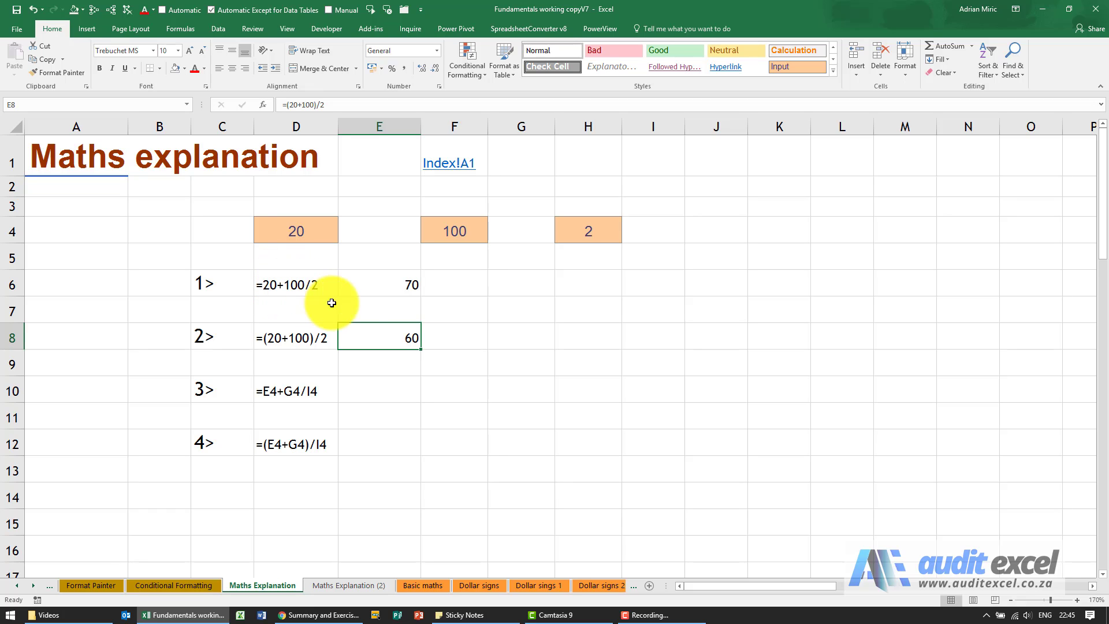
click(369, 290)
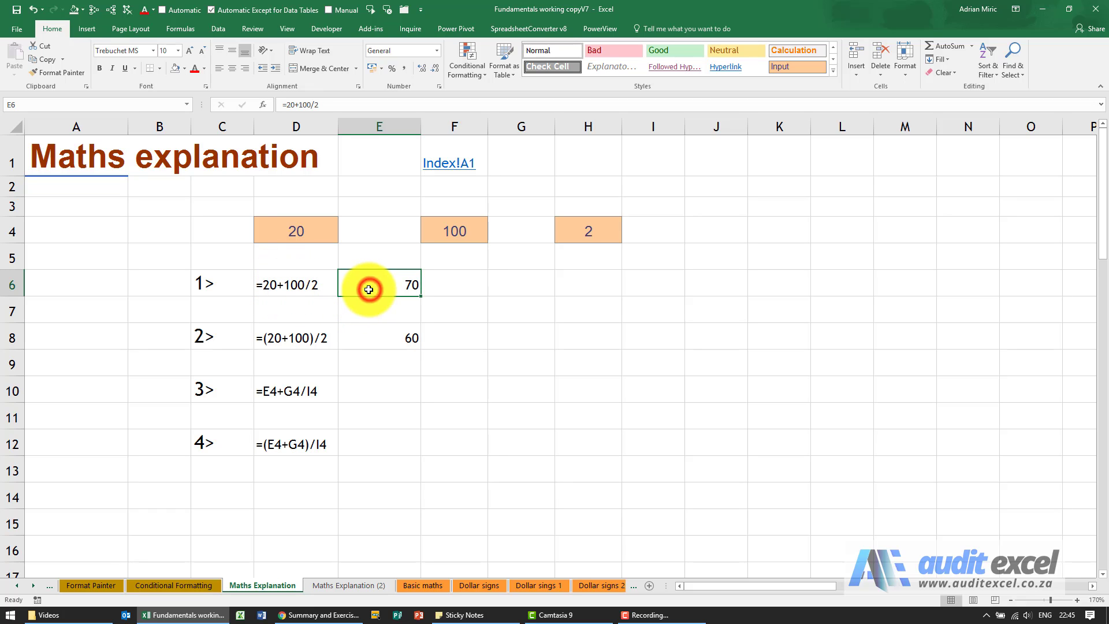
click(371, 336)
click(386, 290)
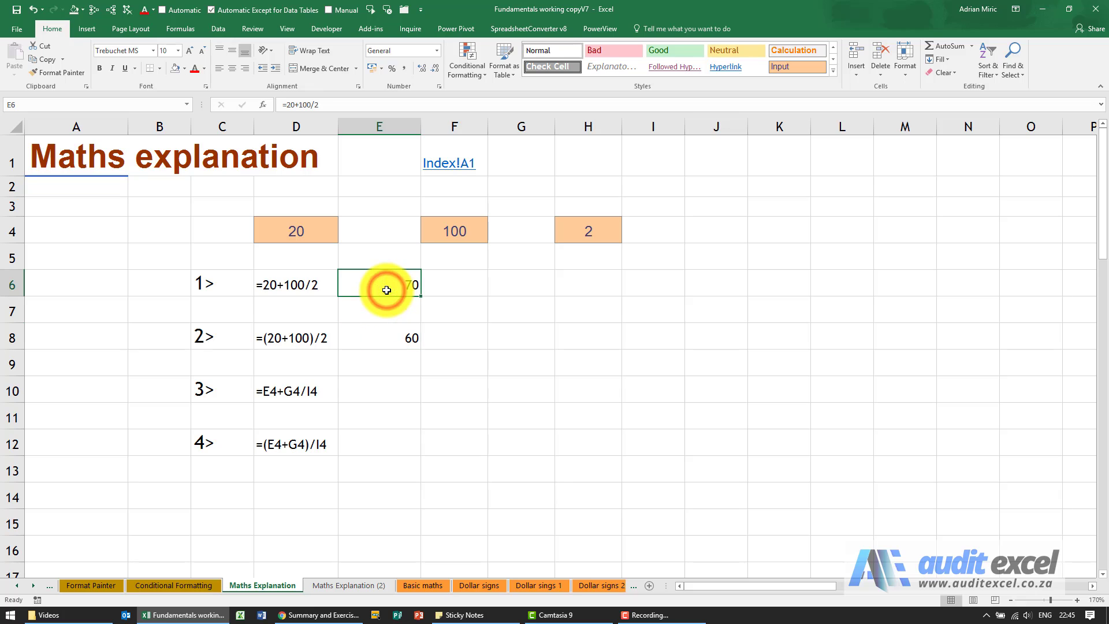
click(390, 290)
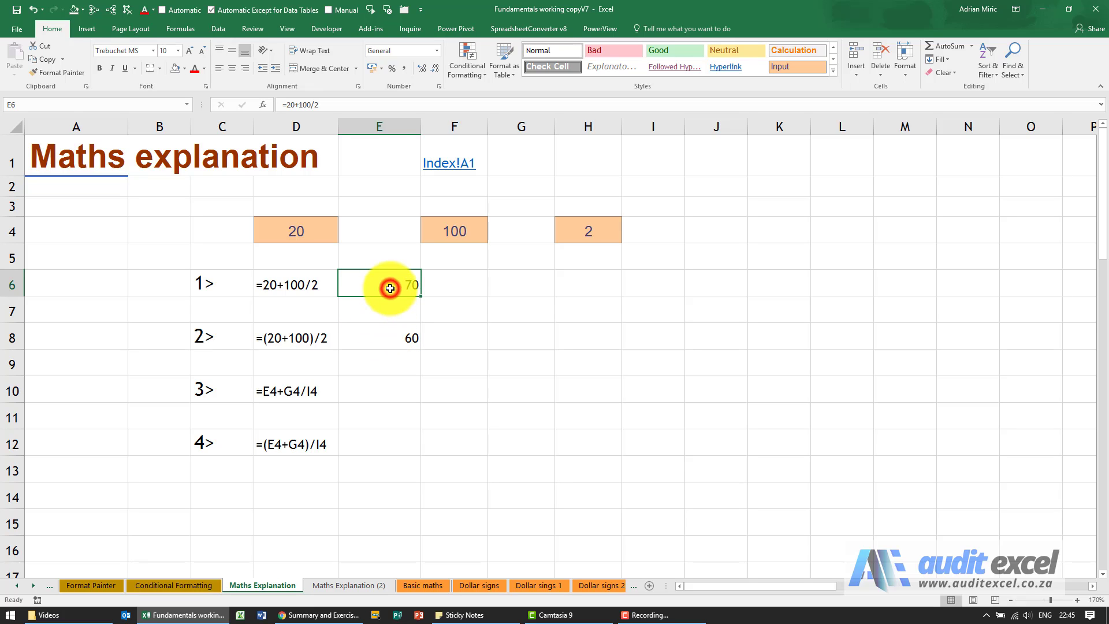
click(376, 342)
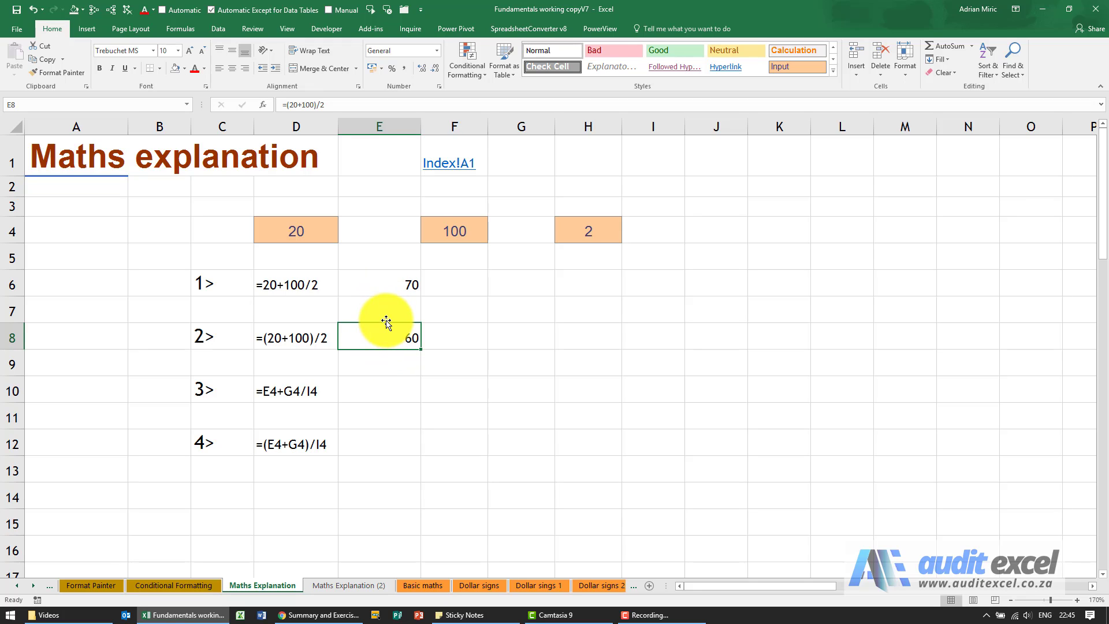
click(320, 338)
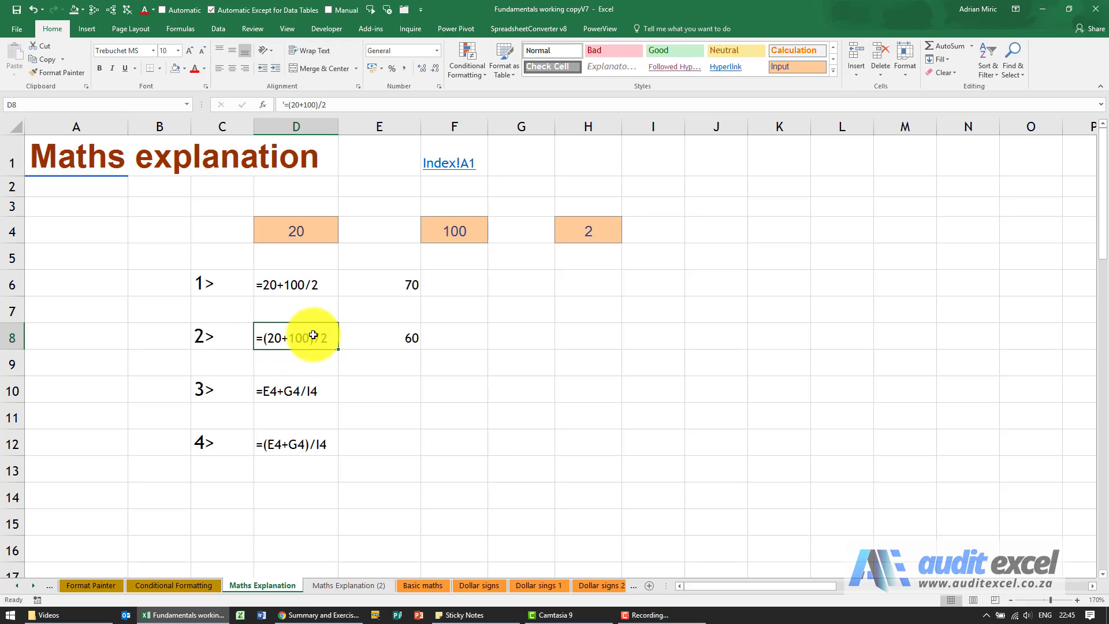
click(307, 285)
click(380, 285)
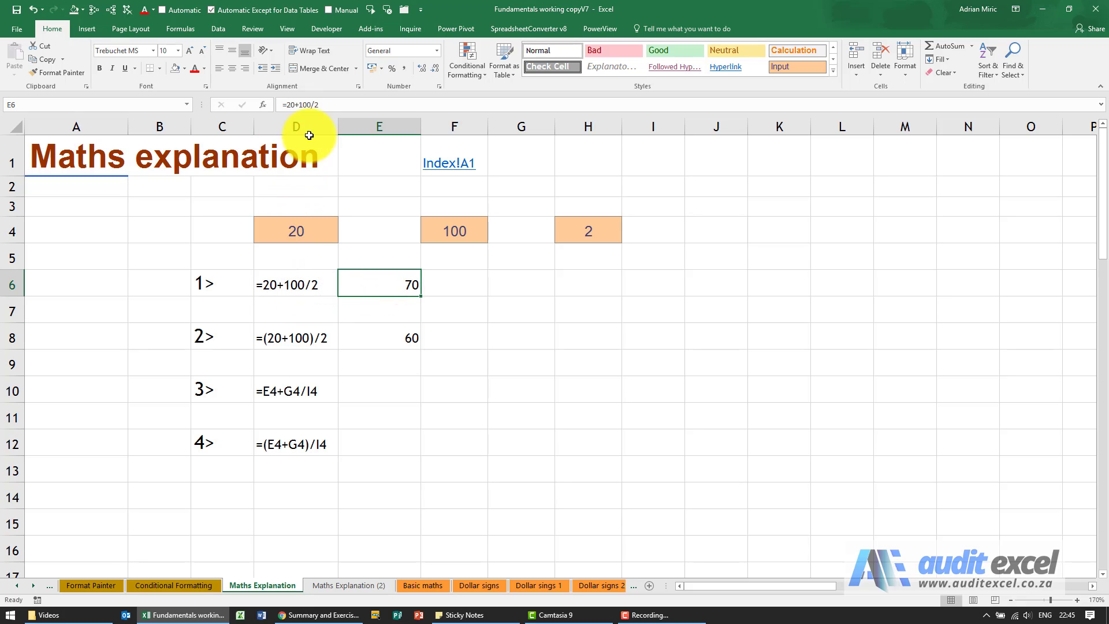
- Bracket the division in E6's formula to read =20+(100/2), still returning 70
click(301, 104)
text(()
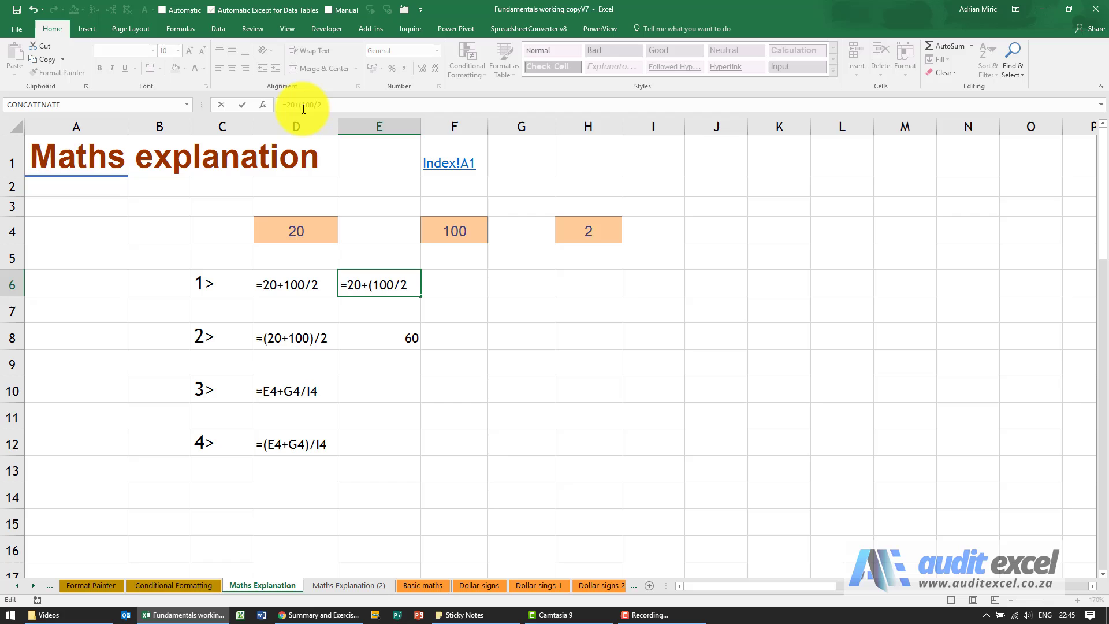
click(331, 107)
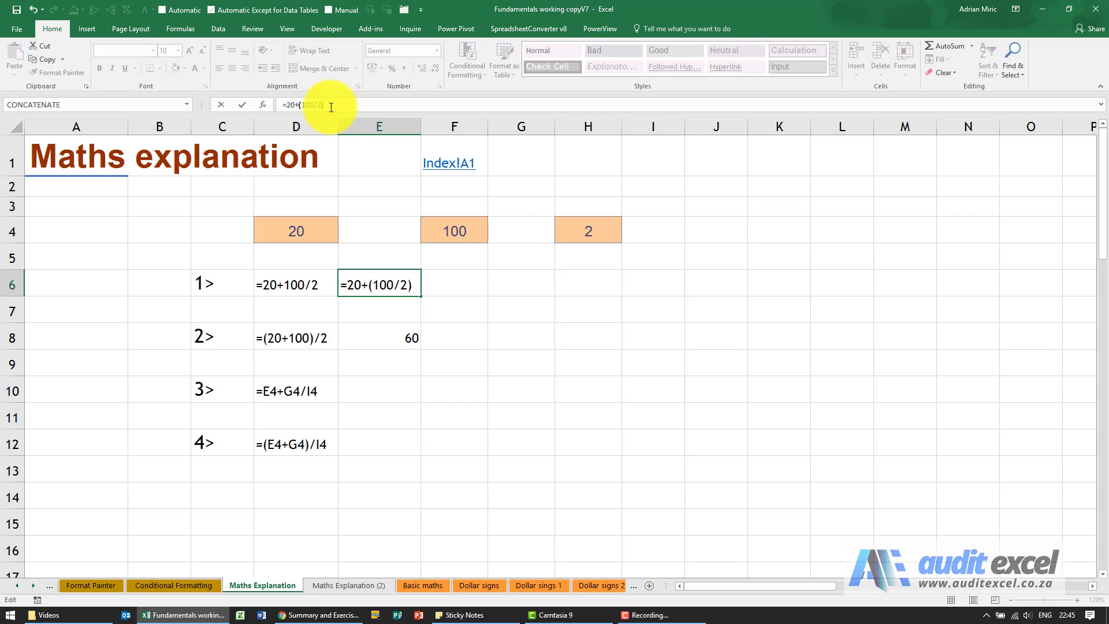
text())
key(Return)
key(Up)
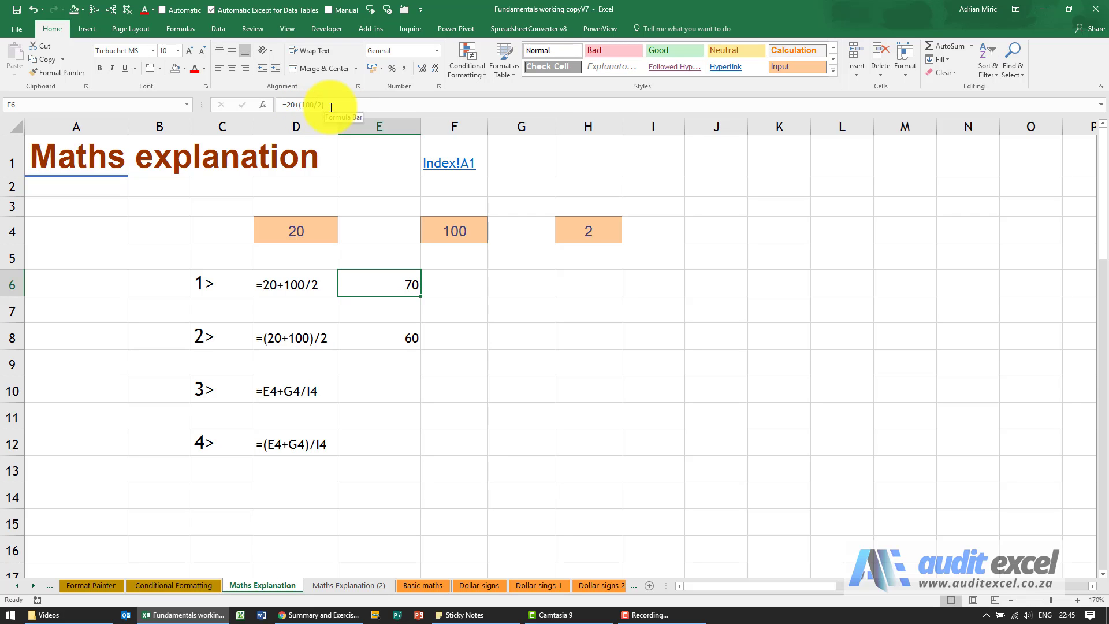